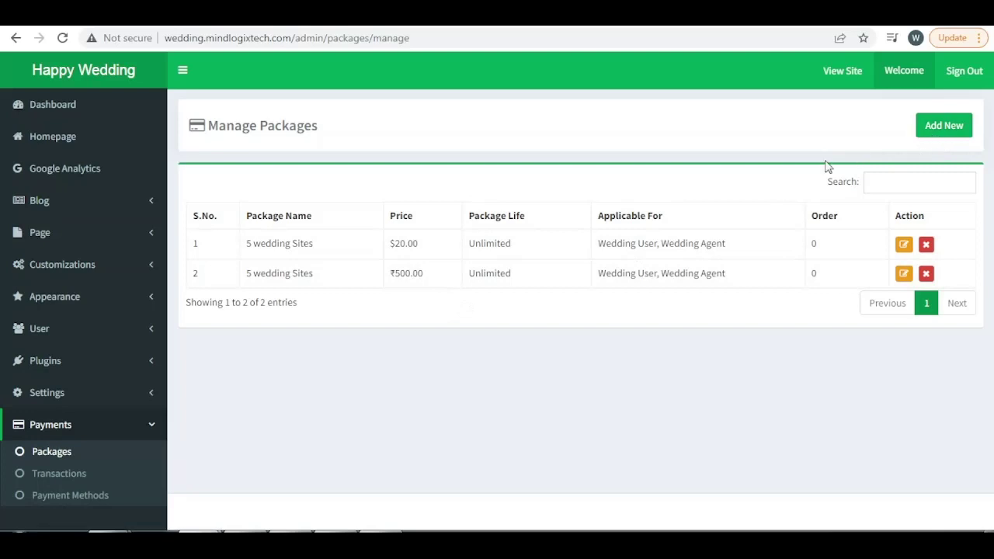
Open the Add New Package form from the Manage Packages list.
left_click(943, 131)
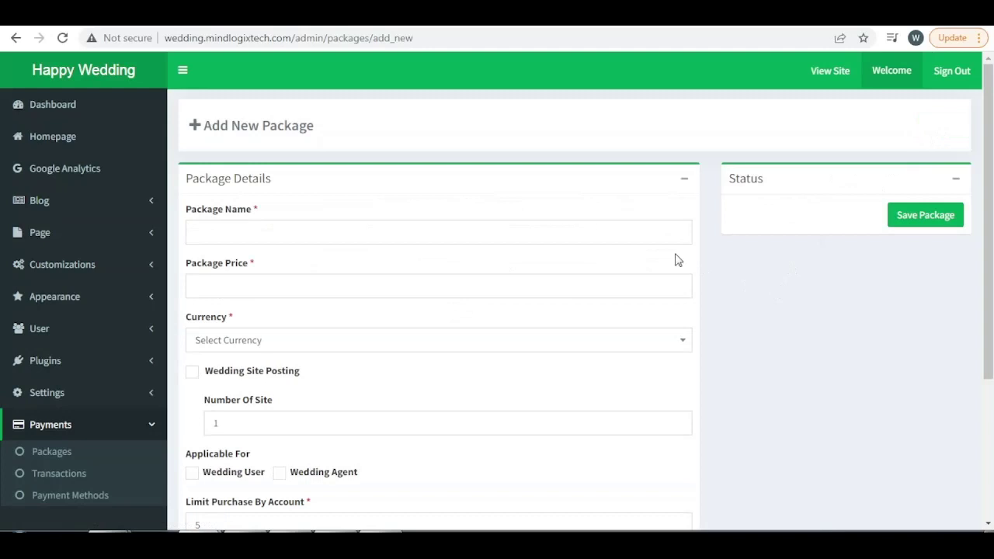
Name the package 'Free Package' with price 0 and currency USD - $.
left_click(631, 231)
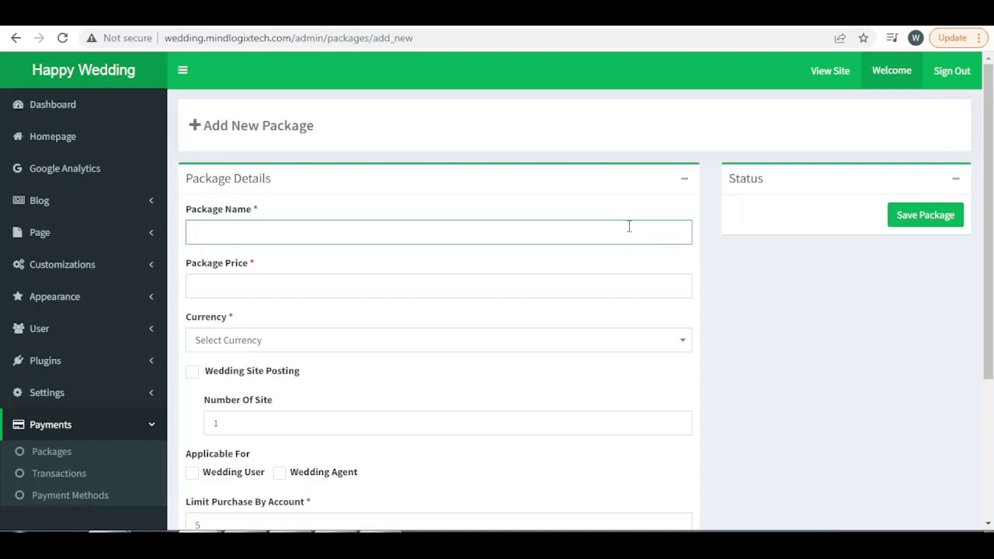
type("fREE")
key("ctrl+a")
type("Free Package")
left_click(403, 291)
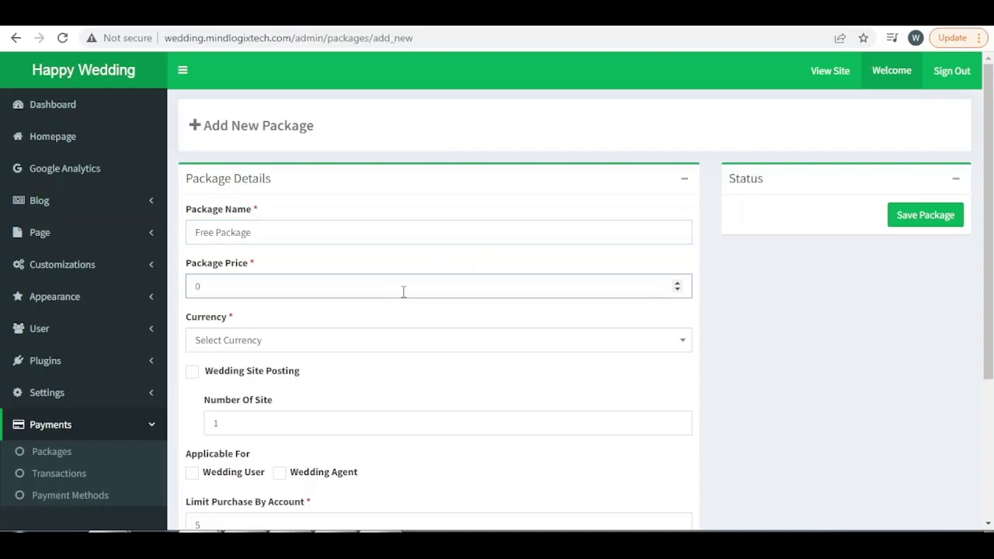
left_click(397, 346)
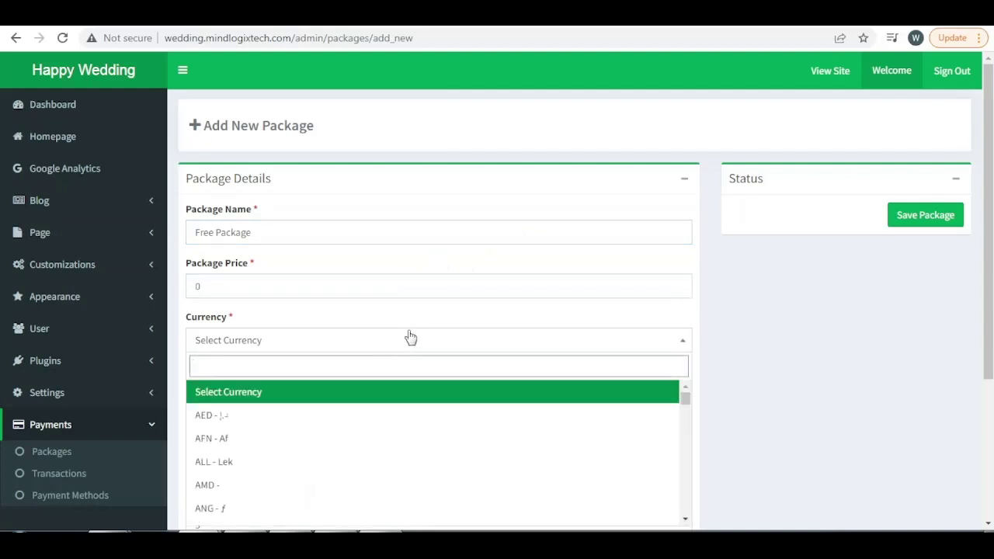
type("usd")
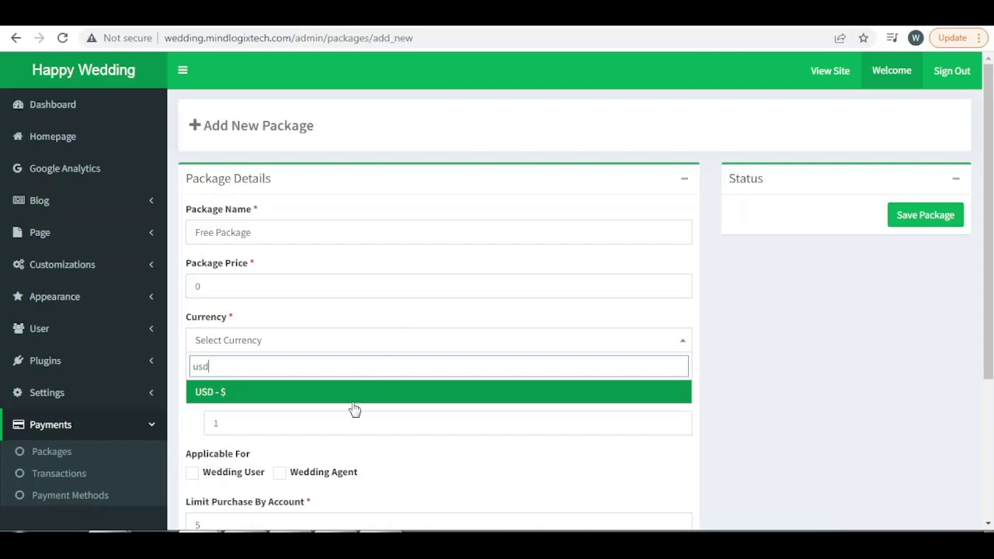
left_click(351, 392)
scroll(833, 347, "down", 1)
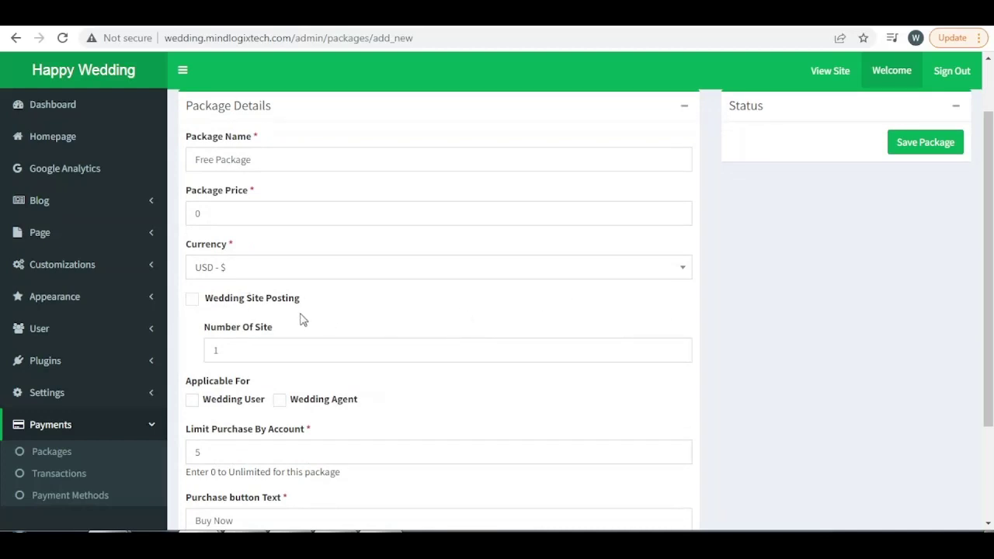
Enable Wedding Site Posting and Wedding User, with purchase limit 1 and package order 1.
left_click(192, 302)
scroll(974, 349, "down", 1)
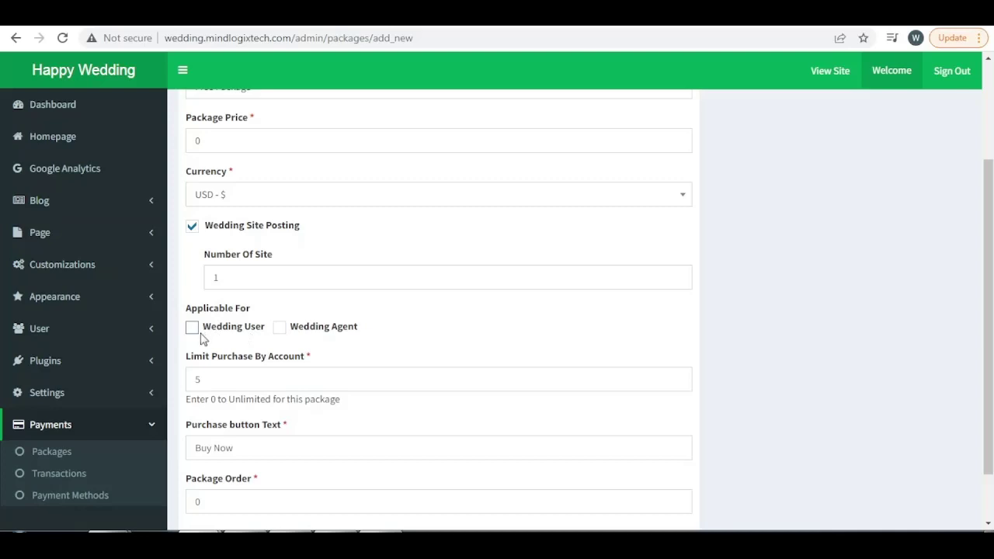
left_click(194, 338)
scroll(984, 320, "down", 2)
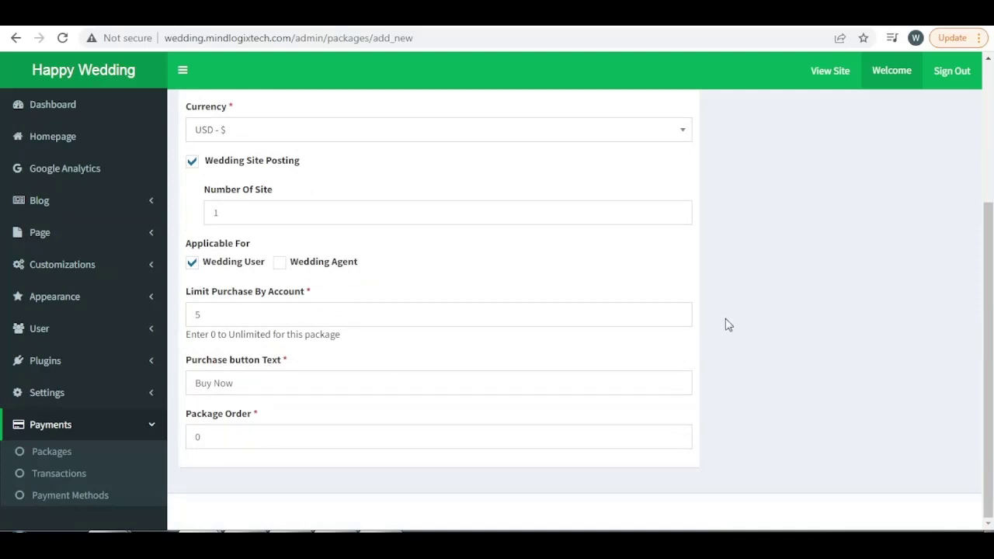
left_click(677, 317)
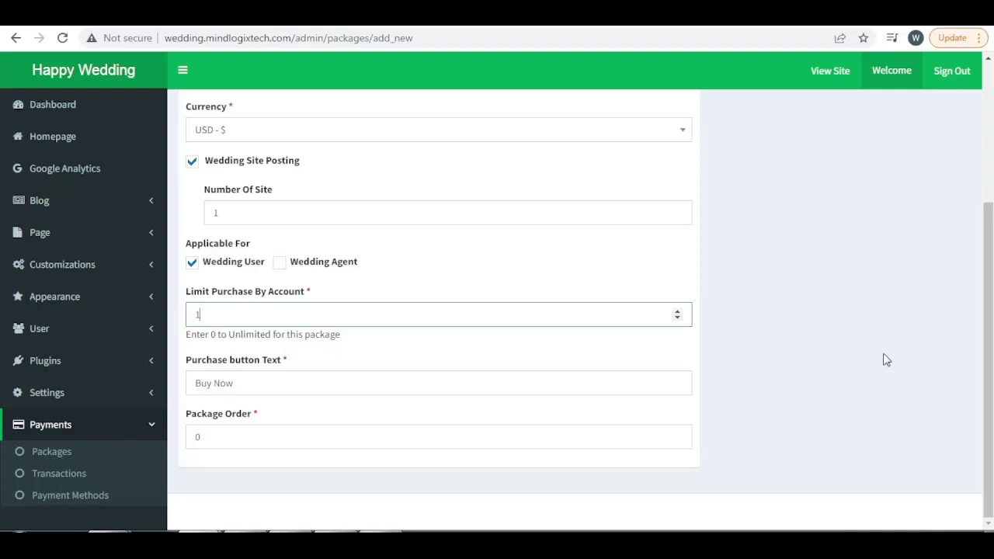
left_click(527, 393)
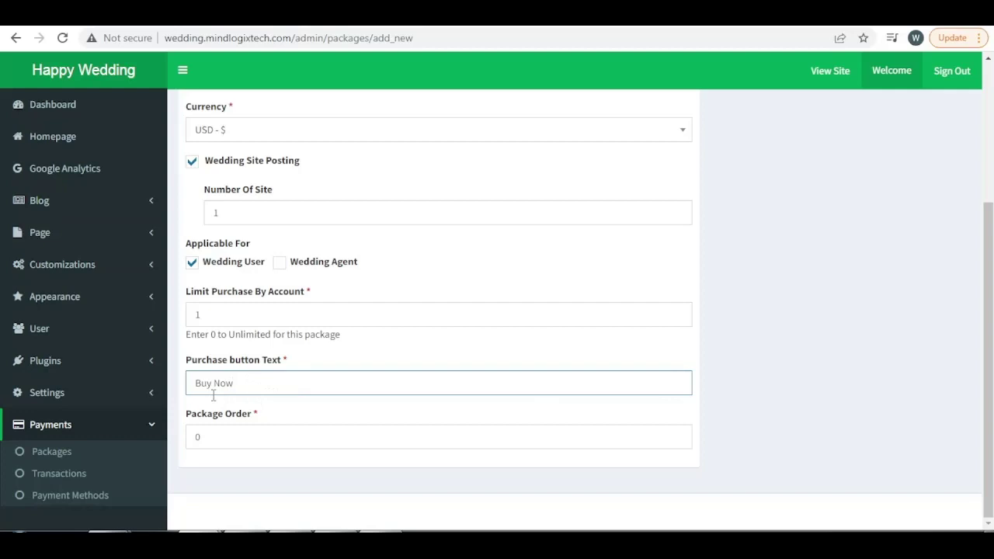
mouse_move(655, 440)
left_click(677, 437)
scroll(780, 355, "up", 1)
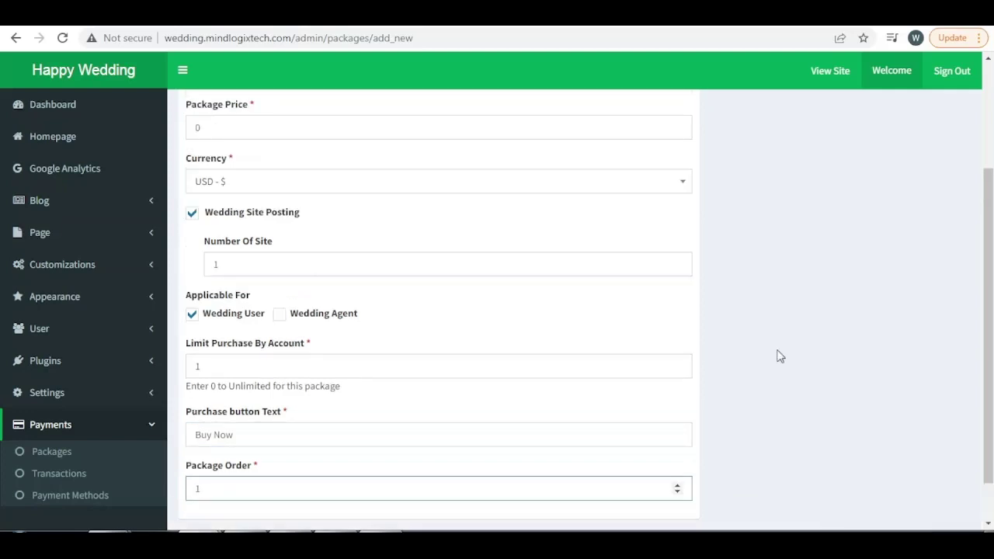
scroll(780, 355, "up", 3)
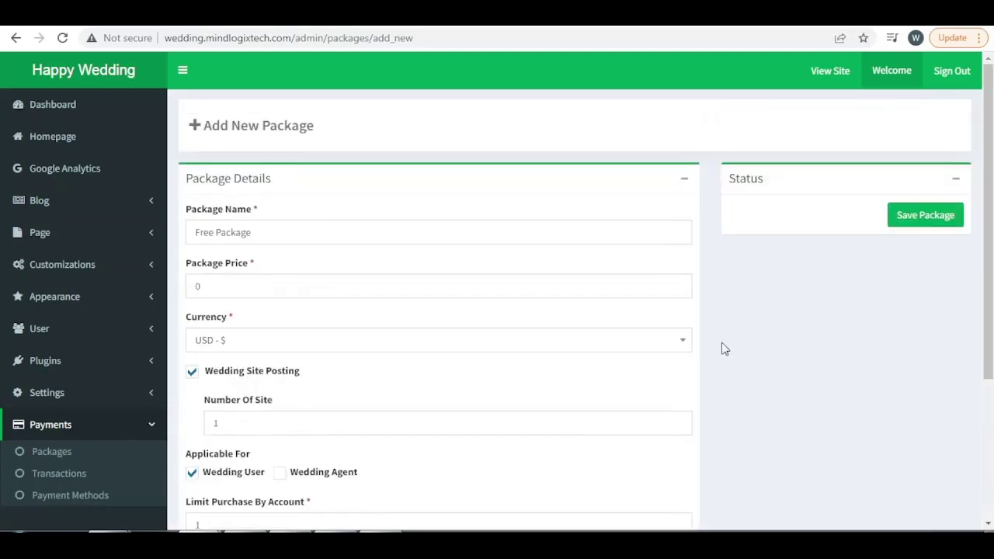
Save the Free Package and start a blank form for a second package.
left_click(918, 221)
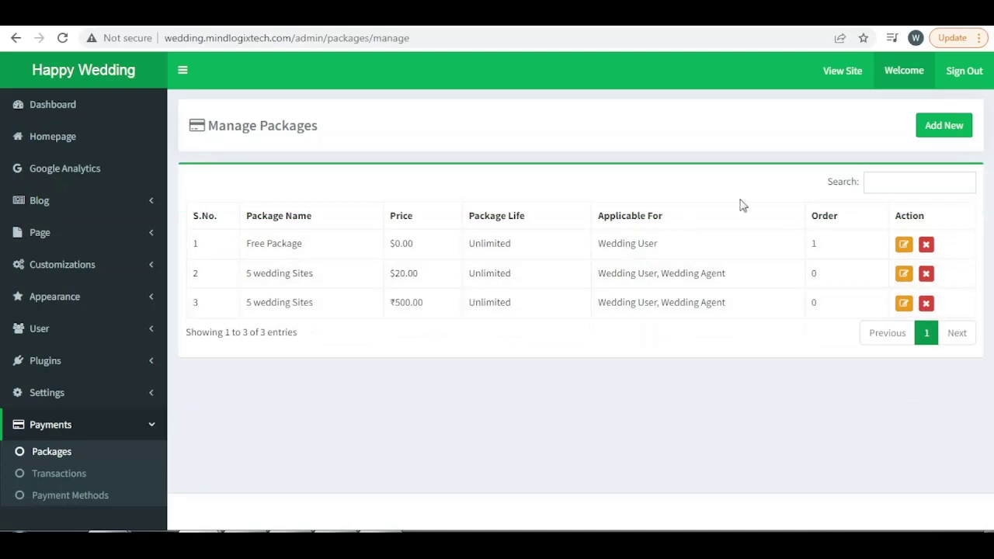
left_click(934, 135)
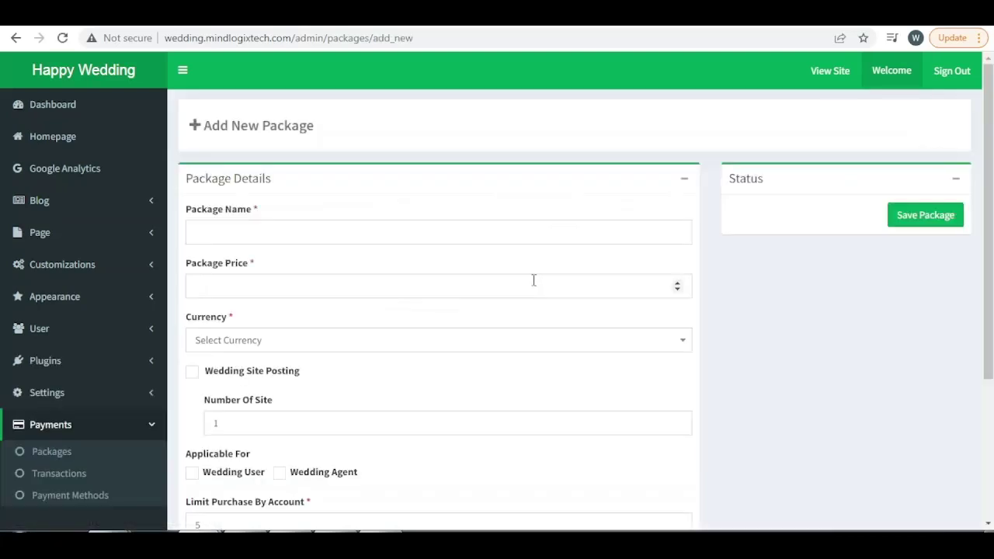
Name the second package '2 wedding sites', price 10, USD - $, with site posting enabled.
left_click(314, 230)
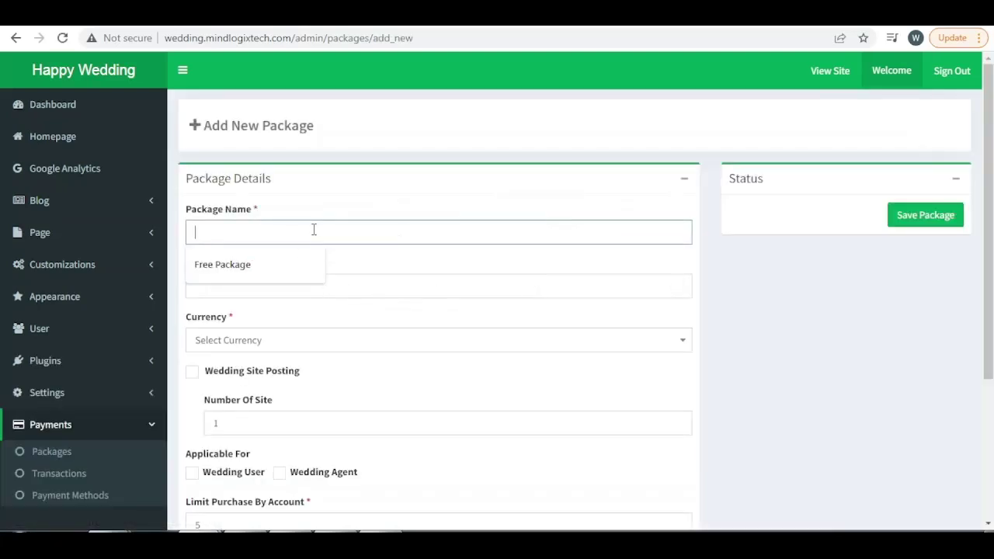
type("2 we")
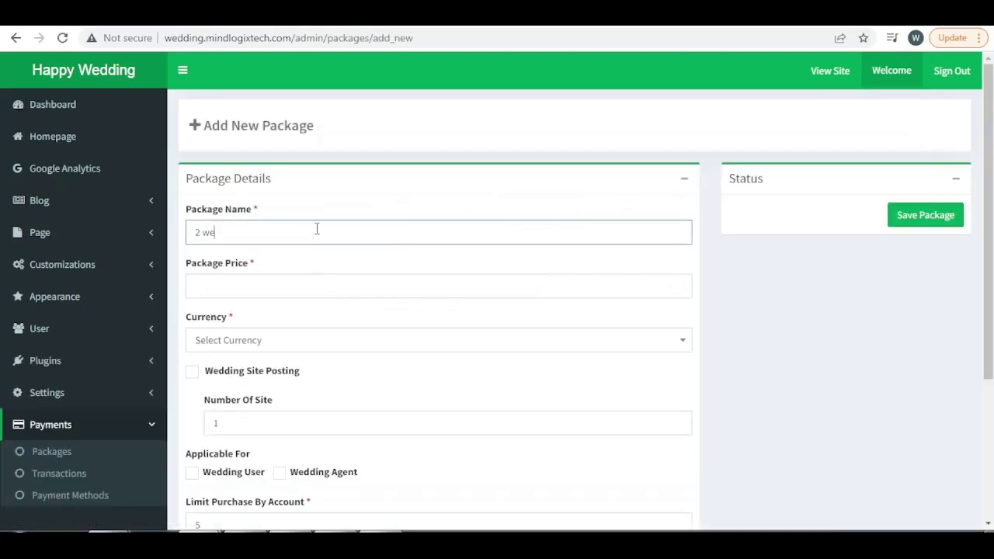
type("dding sites")
left_click(314, 283)
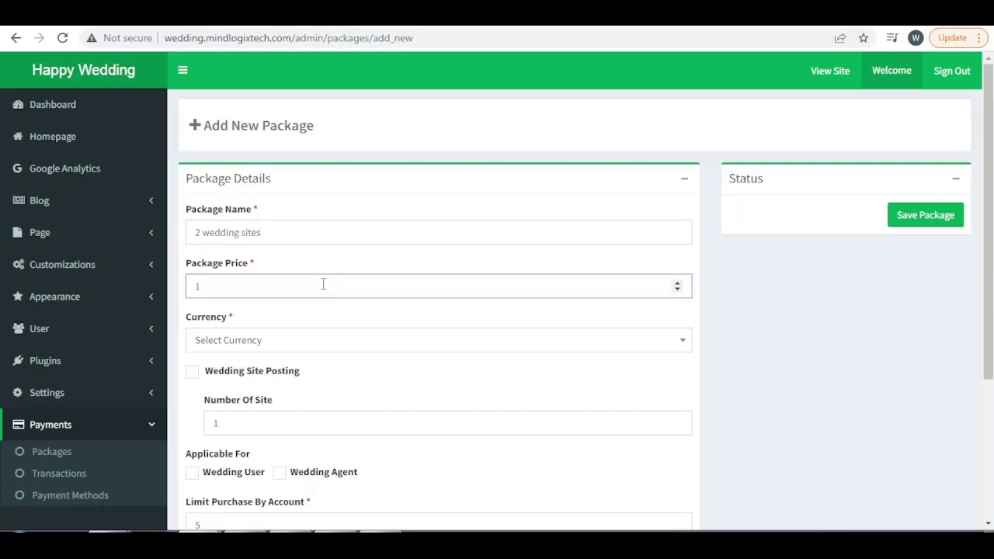
left_click(293, 343)
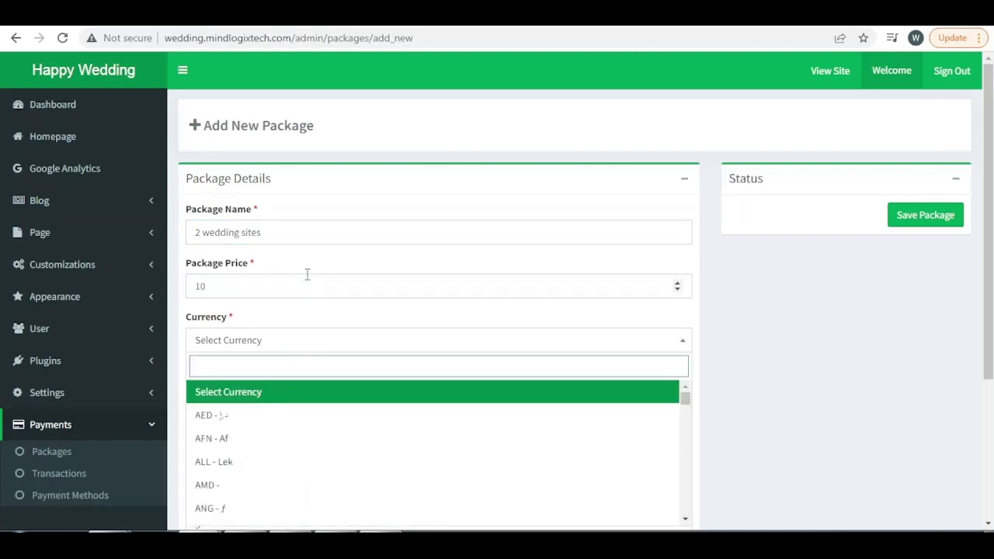
type("usd")
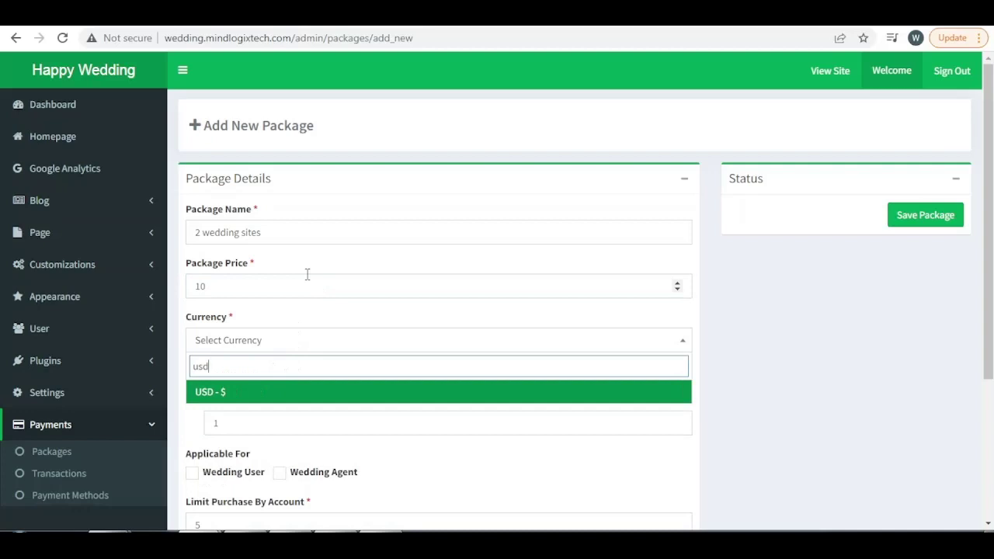
left_click(240, 397)
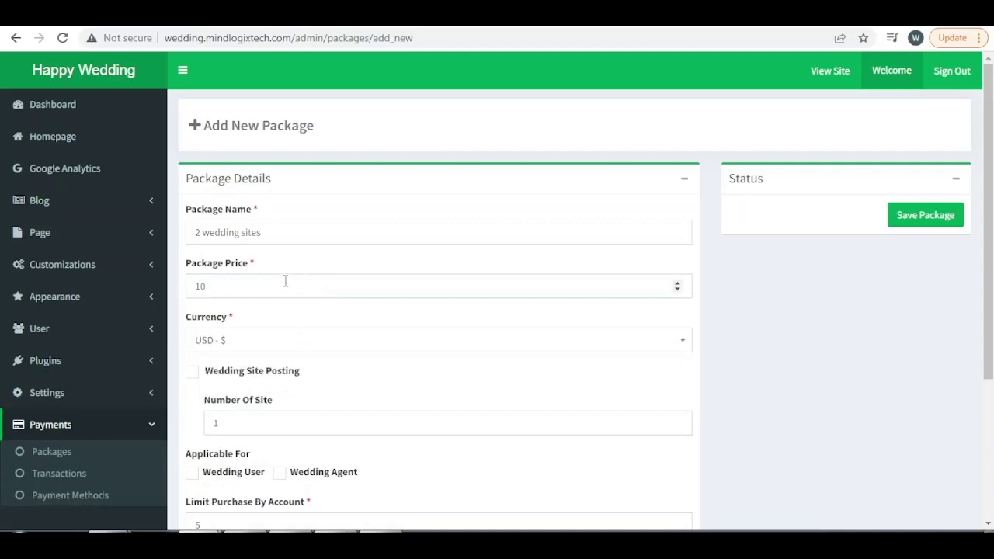
left_click(247, 375)
Set 2 sites, tick Wedding User, purchase limit 0 (unlimited) and package order 2.
scroll(306, 321, "down", 2)
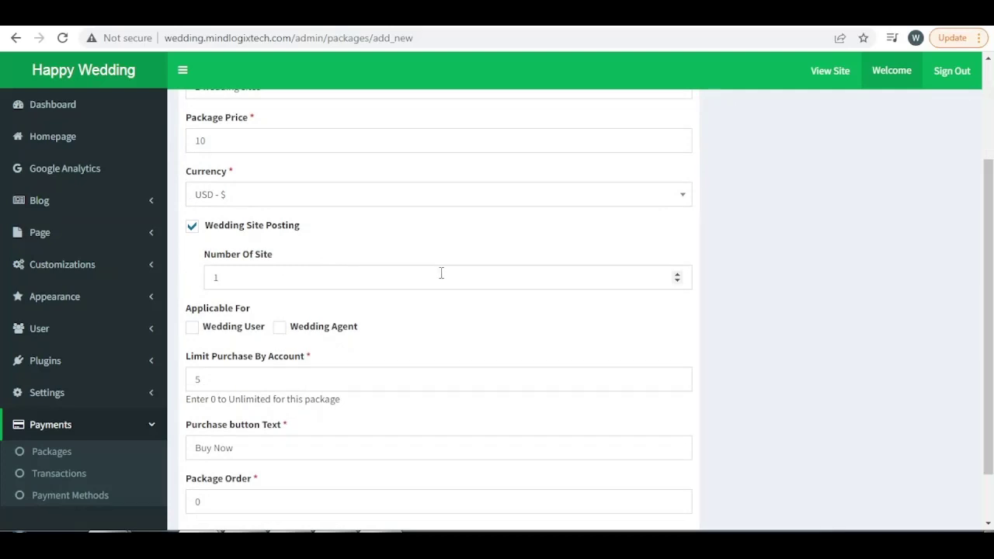
left_click(677, 275)
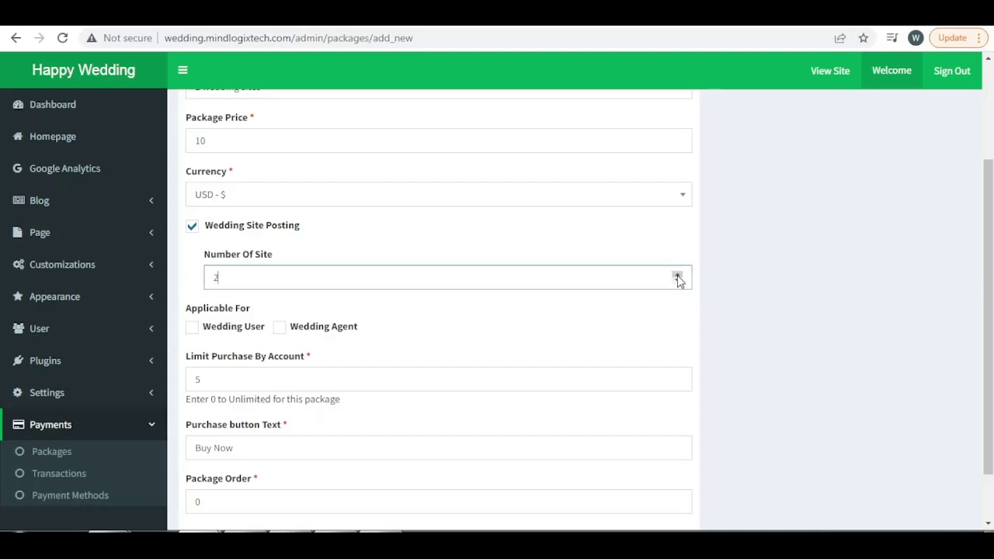
left_click(195, 329)
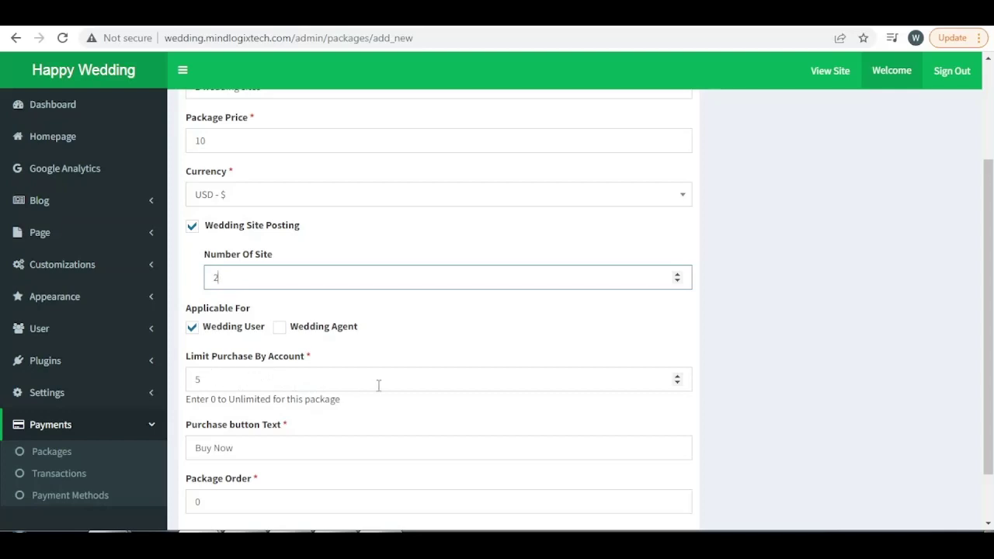
left_click(677, 383)
left_click(677, 383)
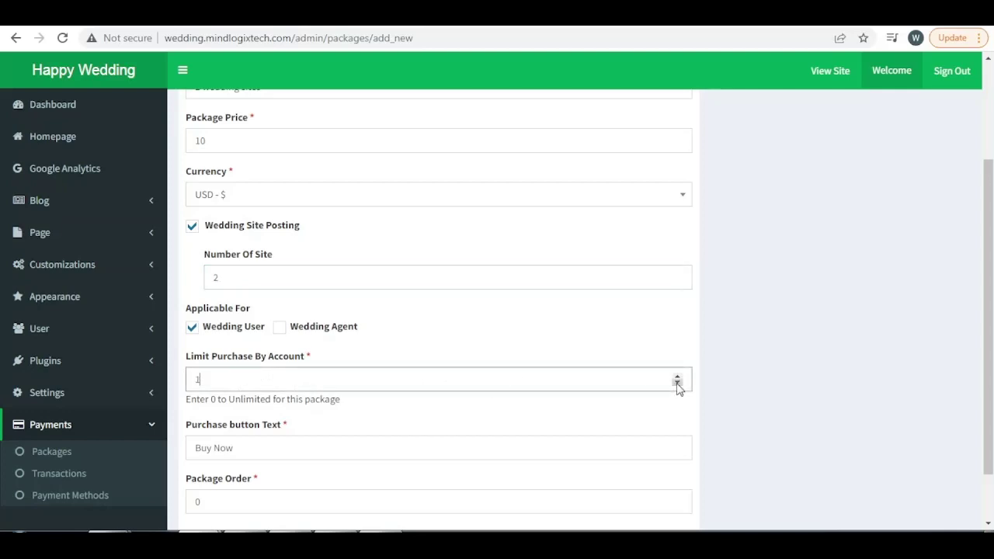
left_click(677, 383)
scroll(176, 409, "down", 1)
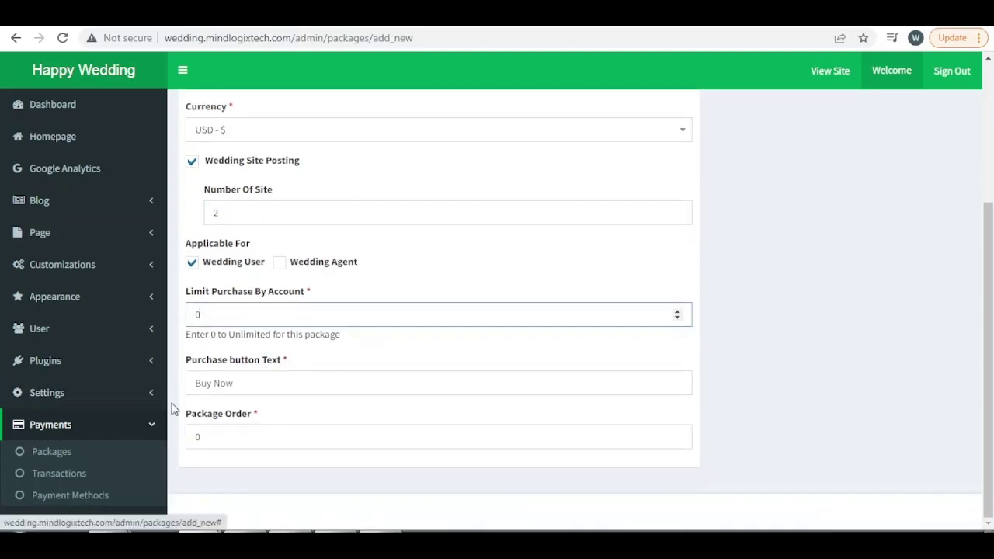
left_click(677, 433)
left_click(677, 434)
scroll(767, 371, "up", 3)
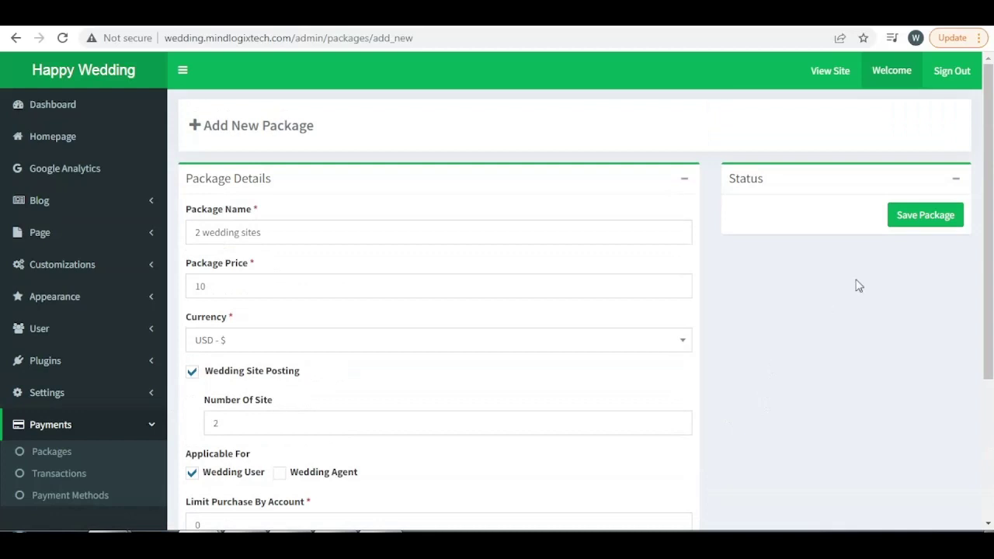
Save the 2 wedding sites package and sign out of the admin account.
left_click(920, 221)
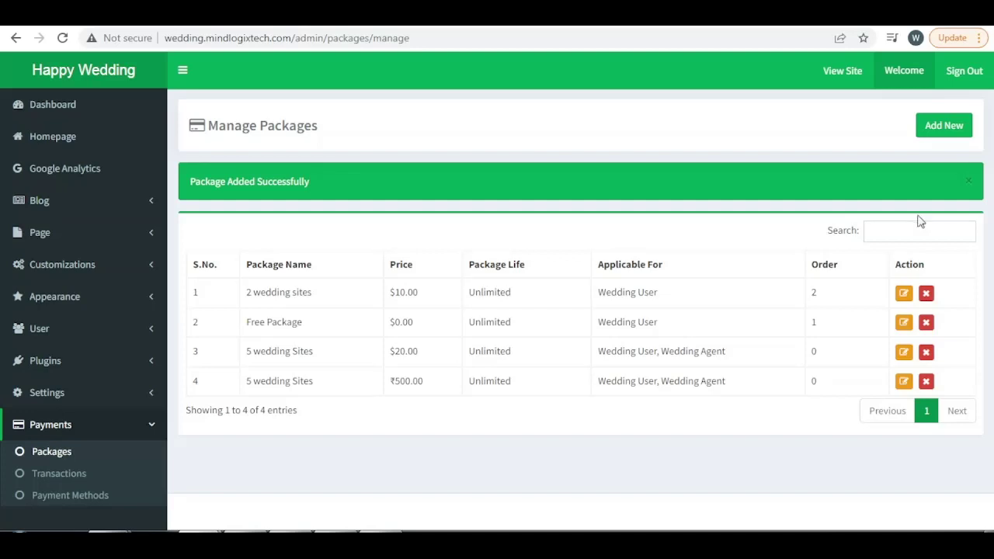
left_click(959, 84)
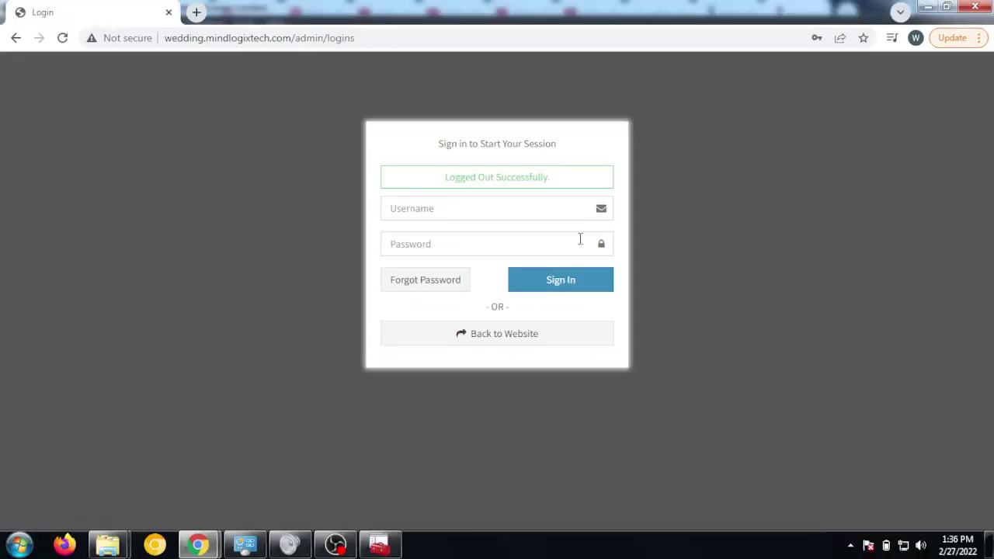
Sign in with the test wedding user's credentials, dismiss Chrome's password prompts, and expand Payments.
left_click(469, 210)
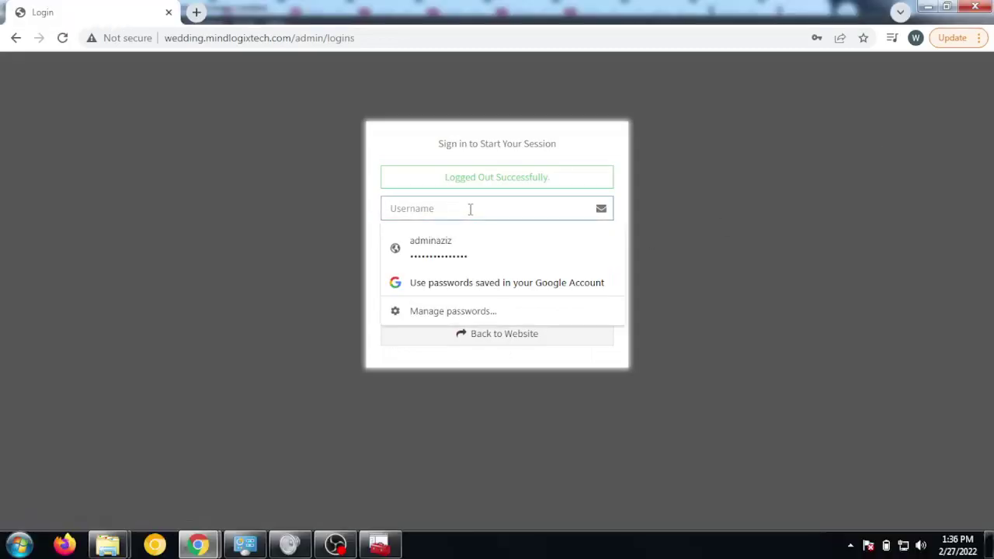
type("test")
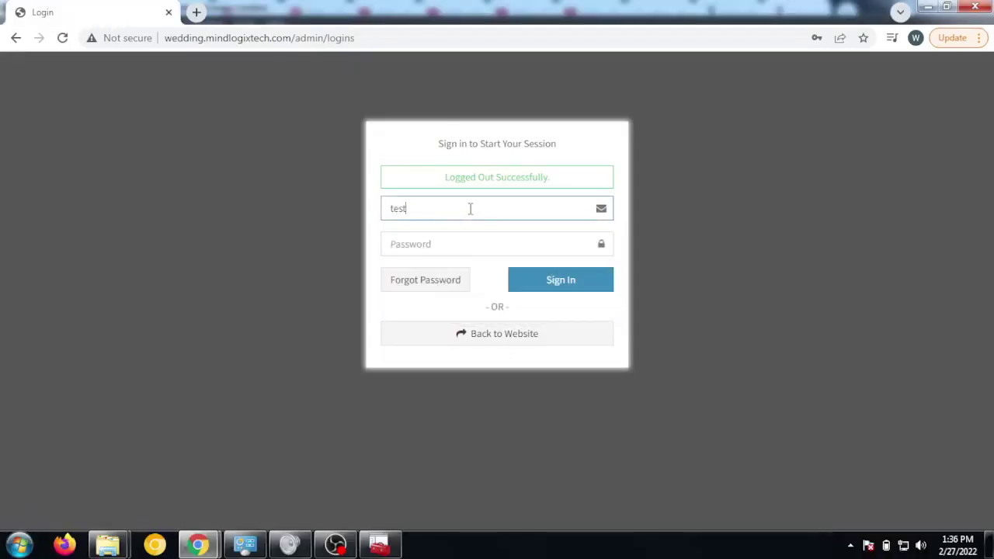
type("101")
key("Tab")
type("••")
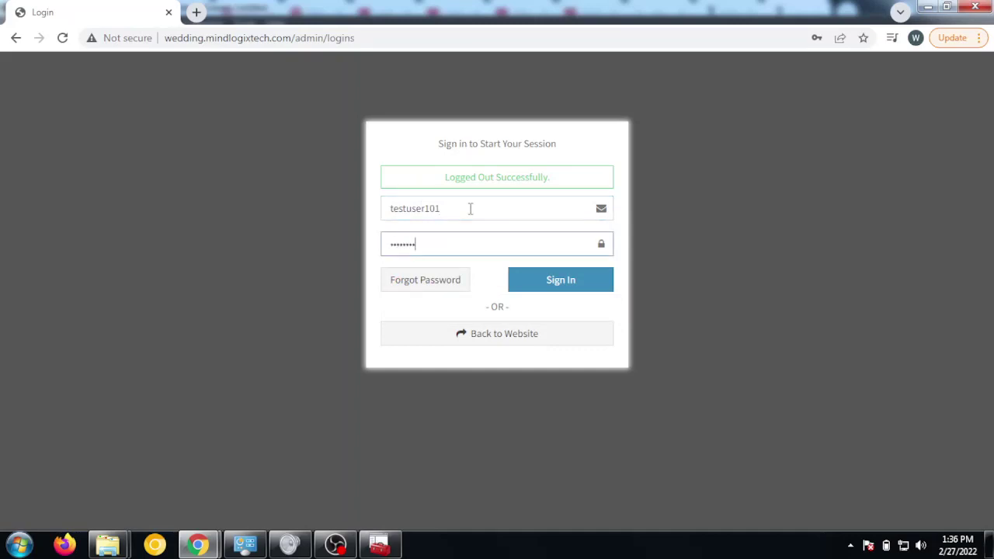
left_click(567, 281)
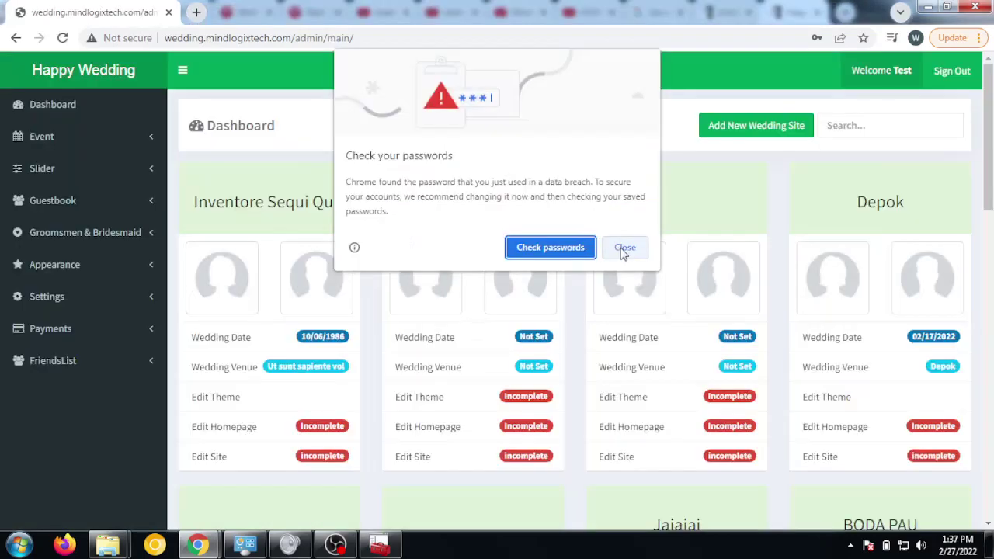
left_click(624, 250)
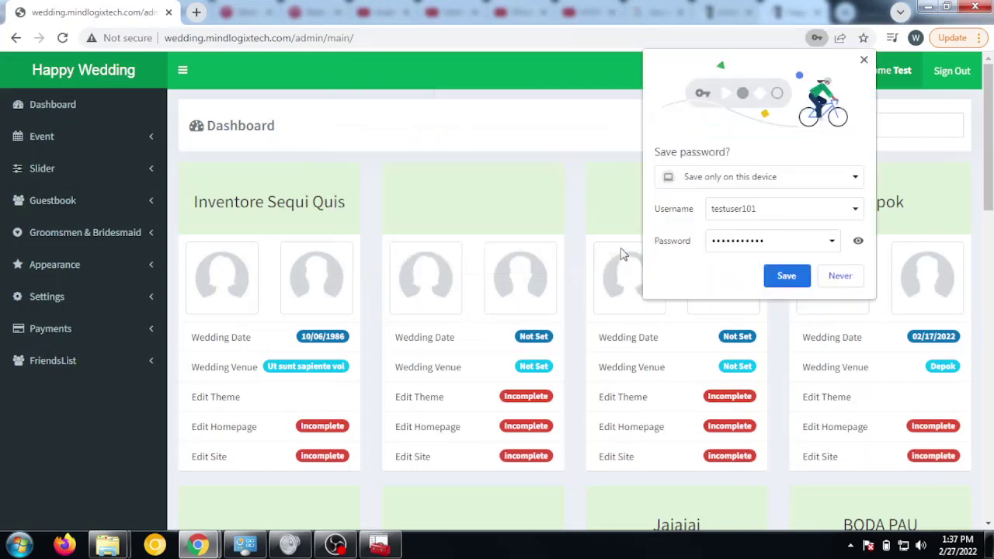
left_click(786, 276)
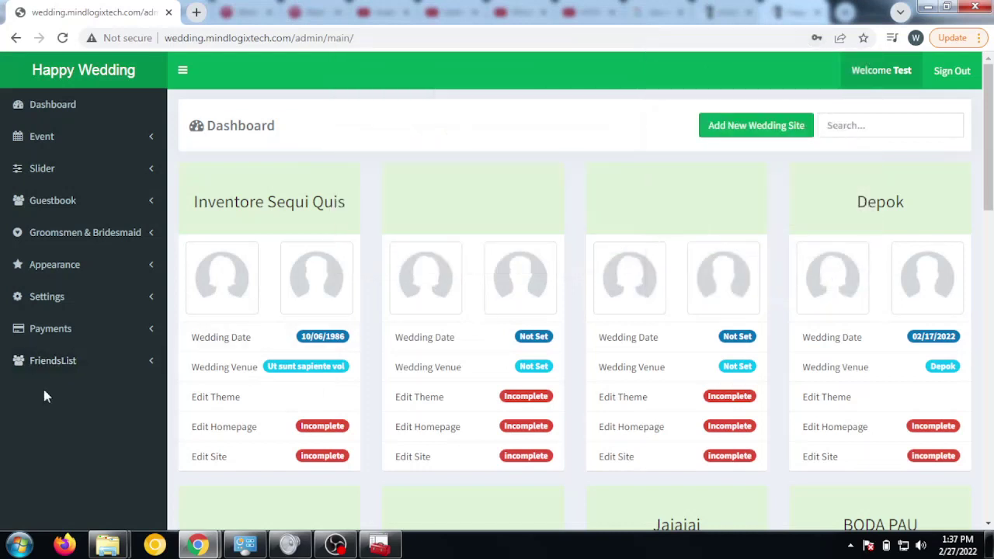
left_click(78, 334)
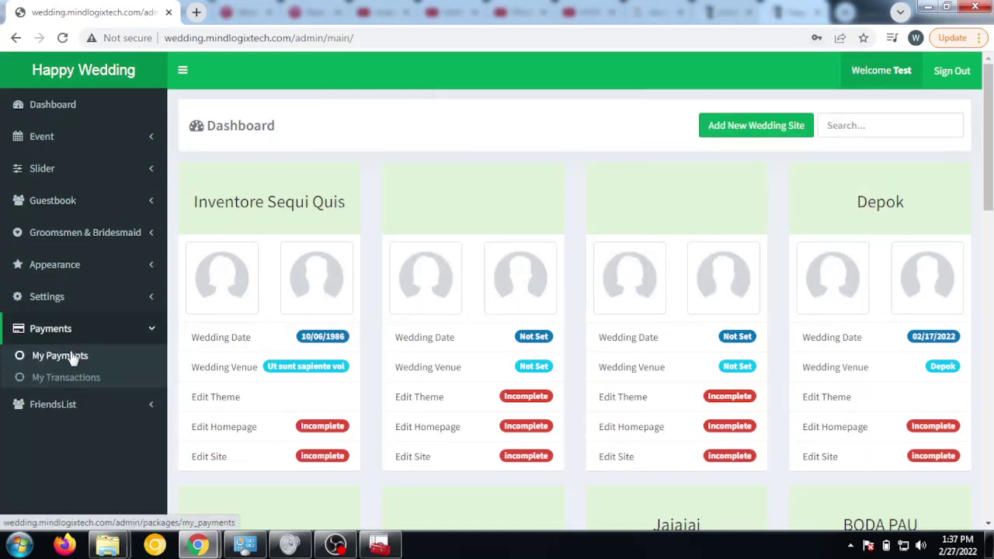
Open My Payments and review the package cards, including Free Package and 2 Wedding Sites.
left_click(73, 359)
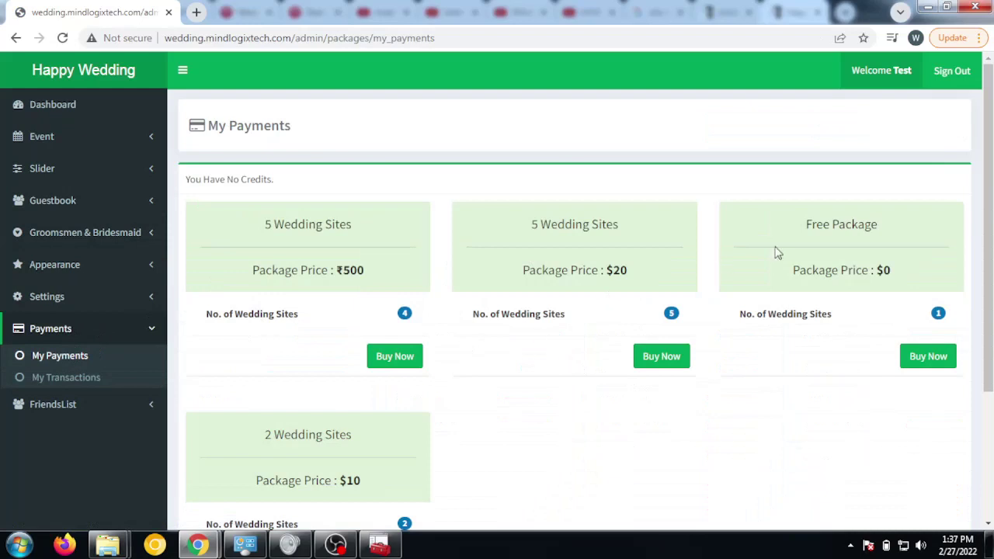
scroll(397, 365, "down", 3)
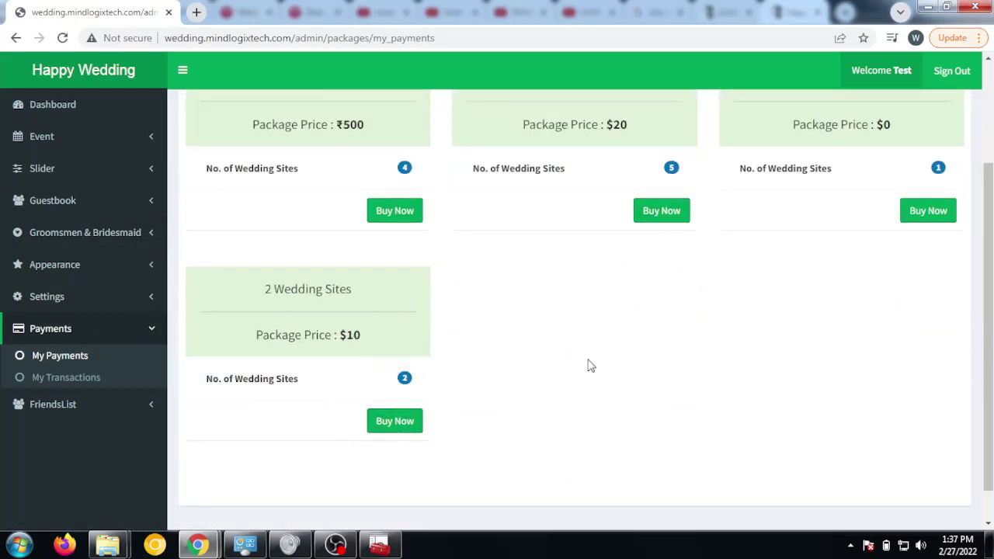
scroll(679, 384, "up", 2)
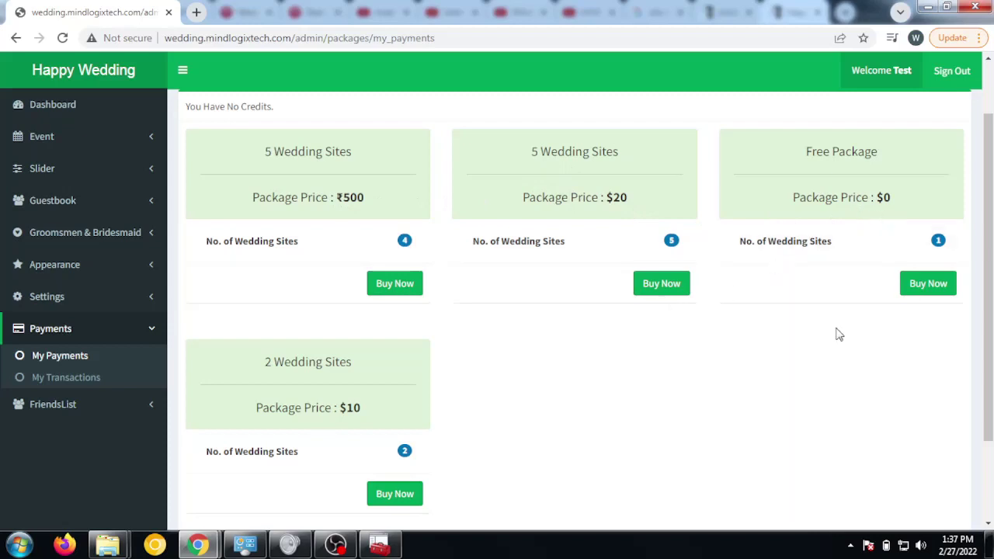
scroll(380, 428, "down", 1)
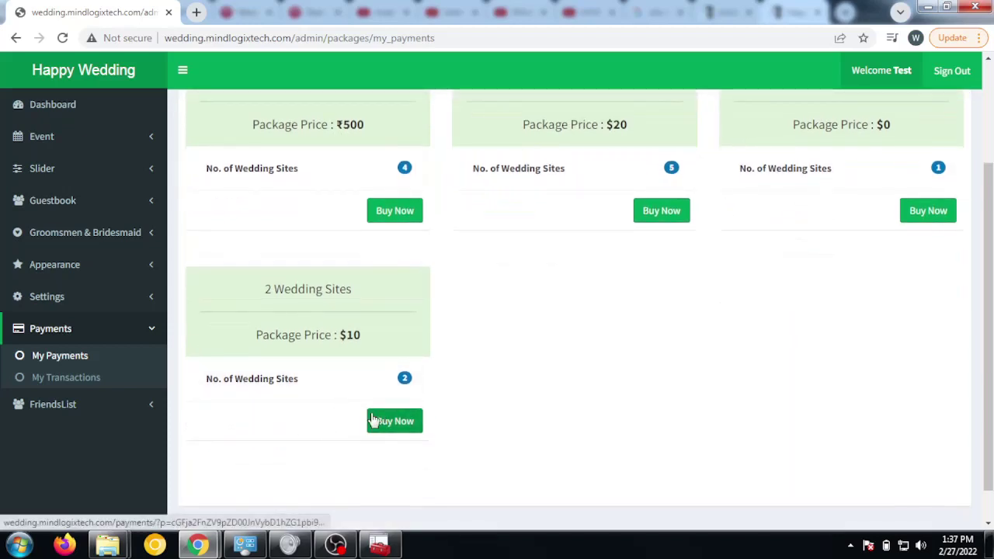